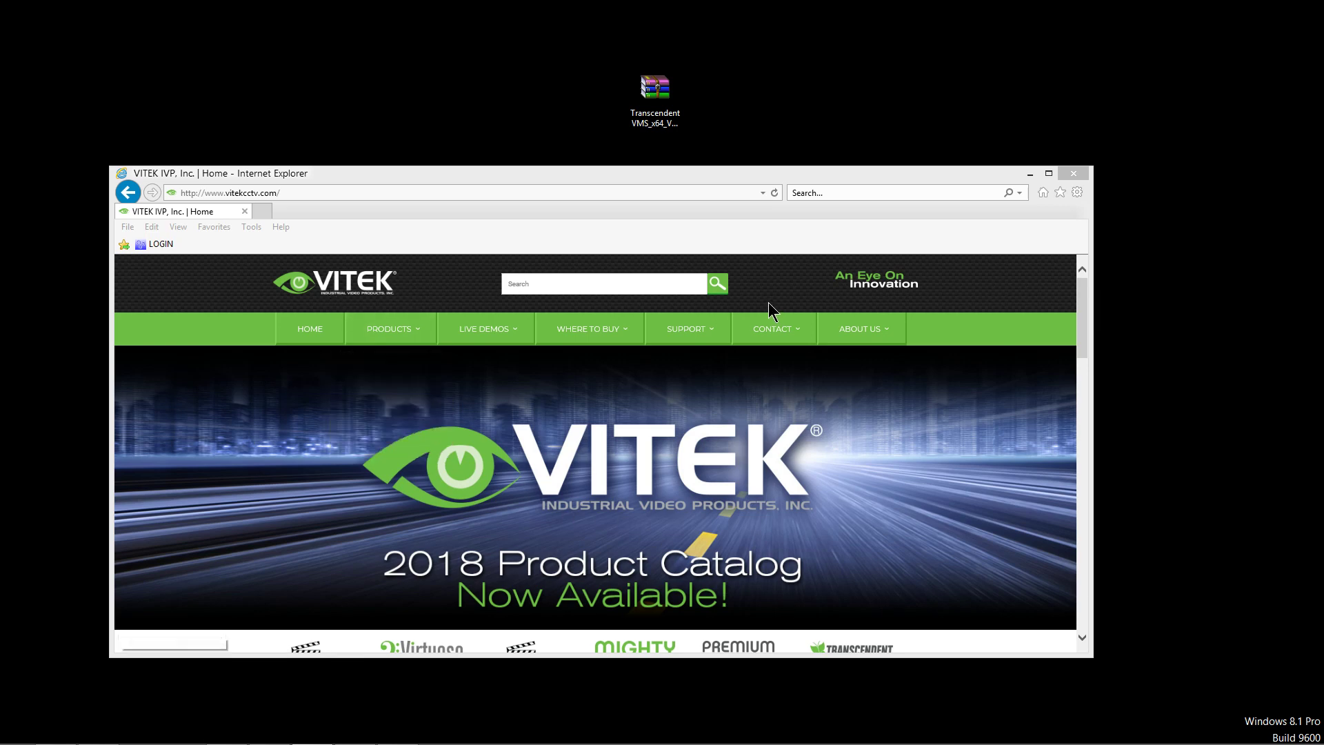
# Step: Search the VITEK site for 'ttar' and view the VT-TTAR410 product details
pyautogui.click(530, 294)
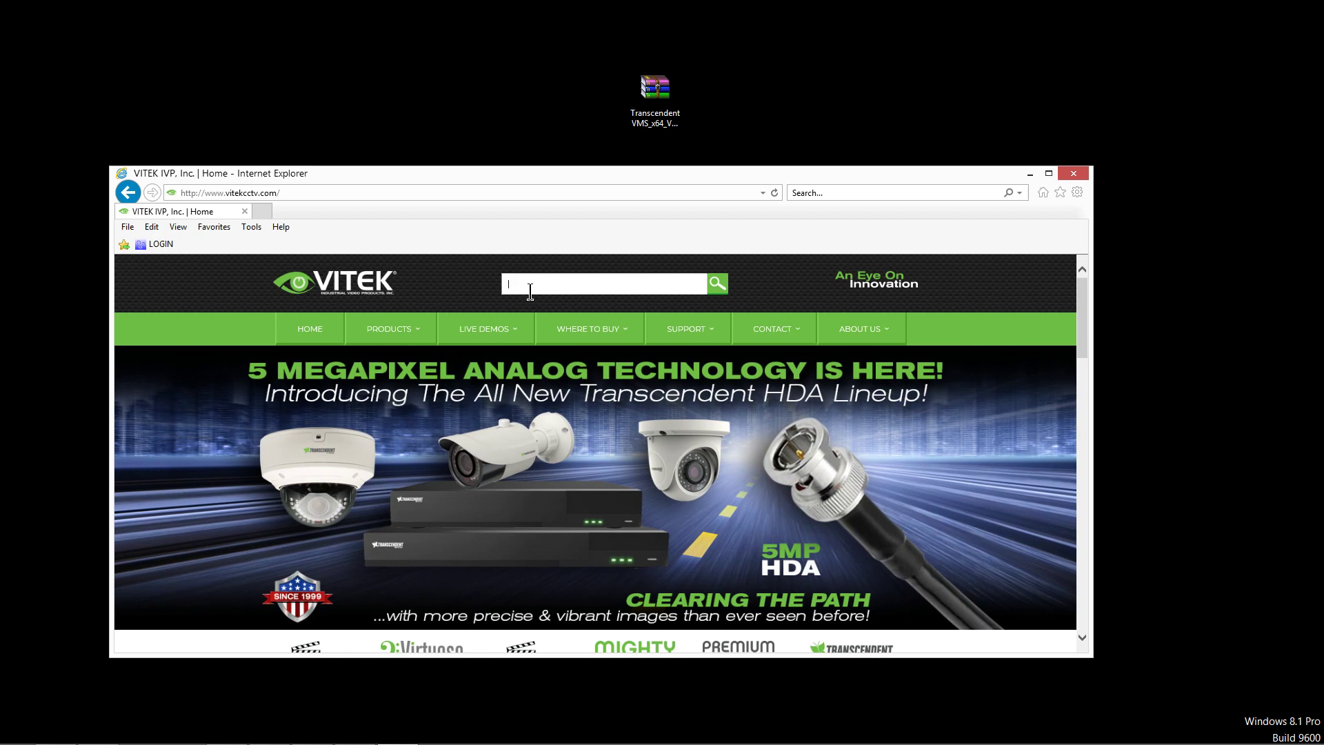
pyautogui.click(530, 285)
pyautogui.write('ttar')
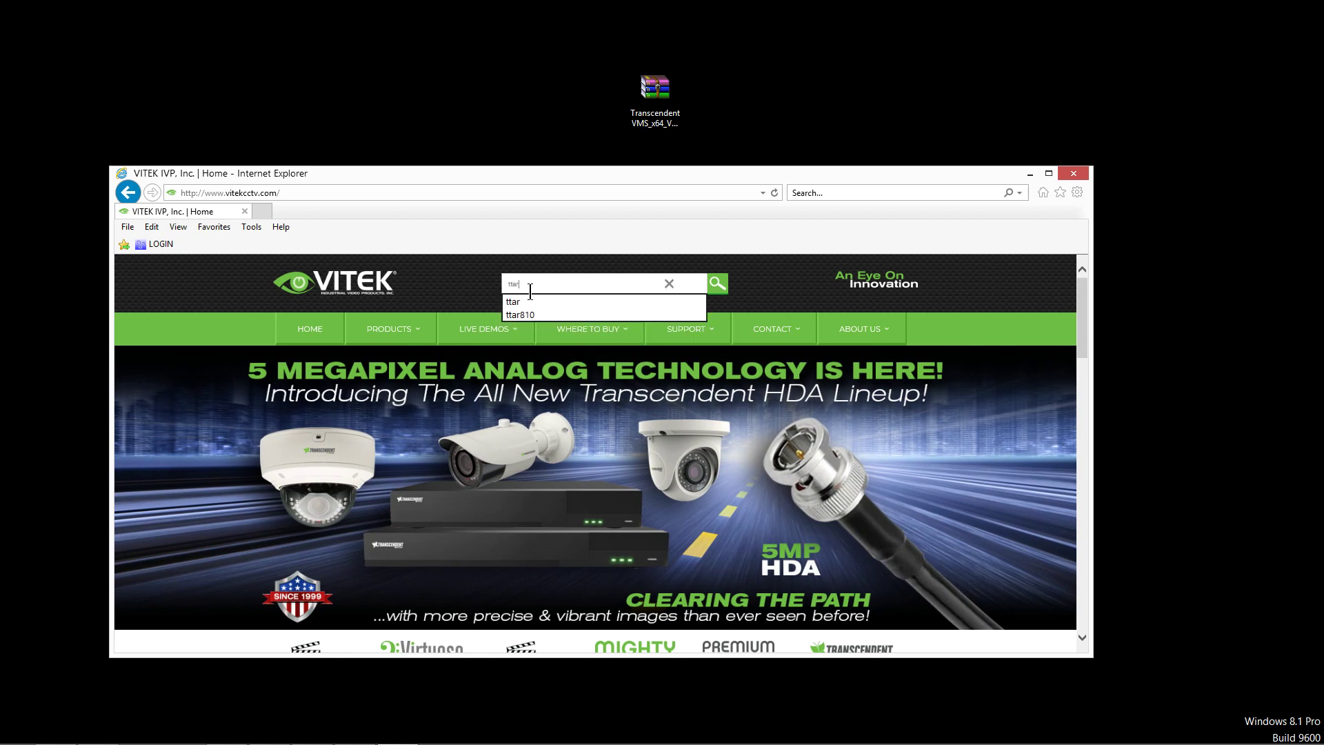
pyautogui.press('Return')
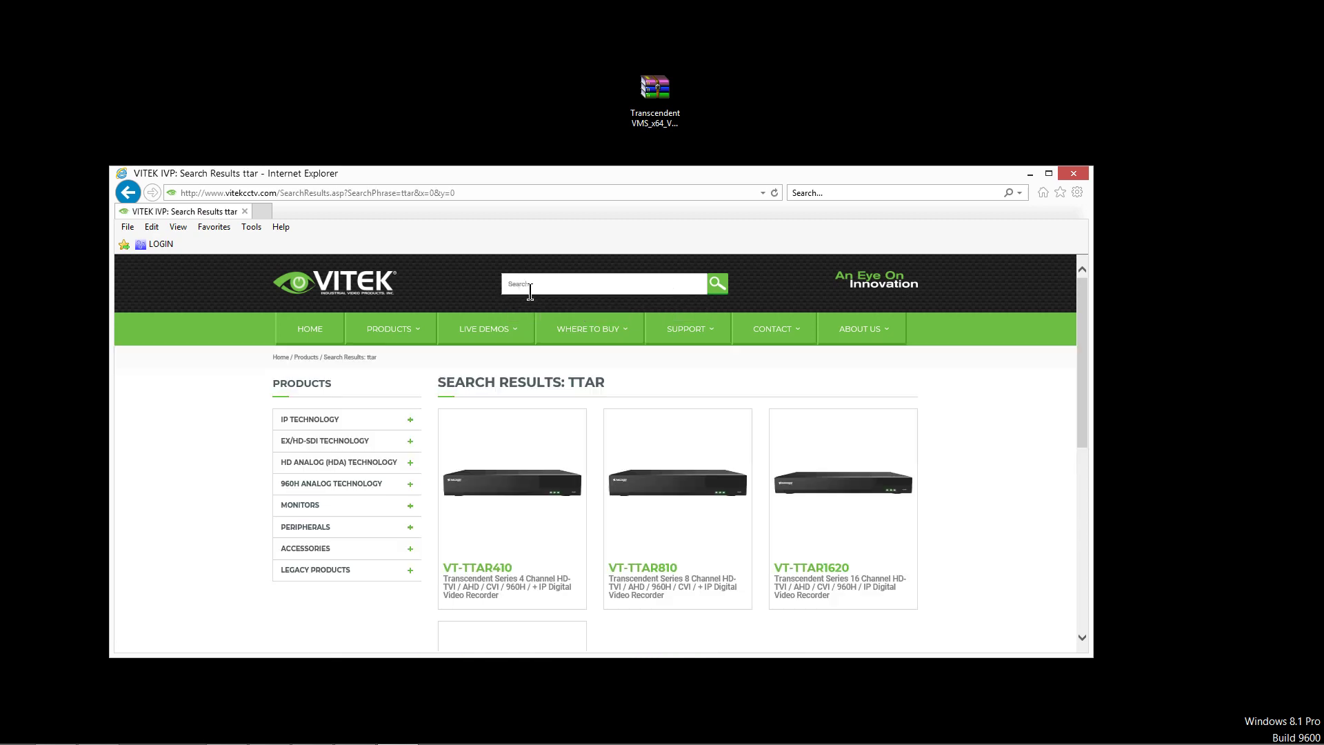
pyautogui.scroll(-2, 927, 599)
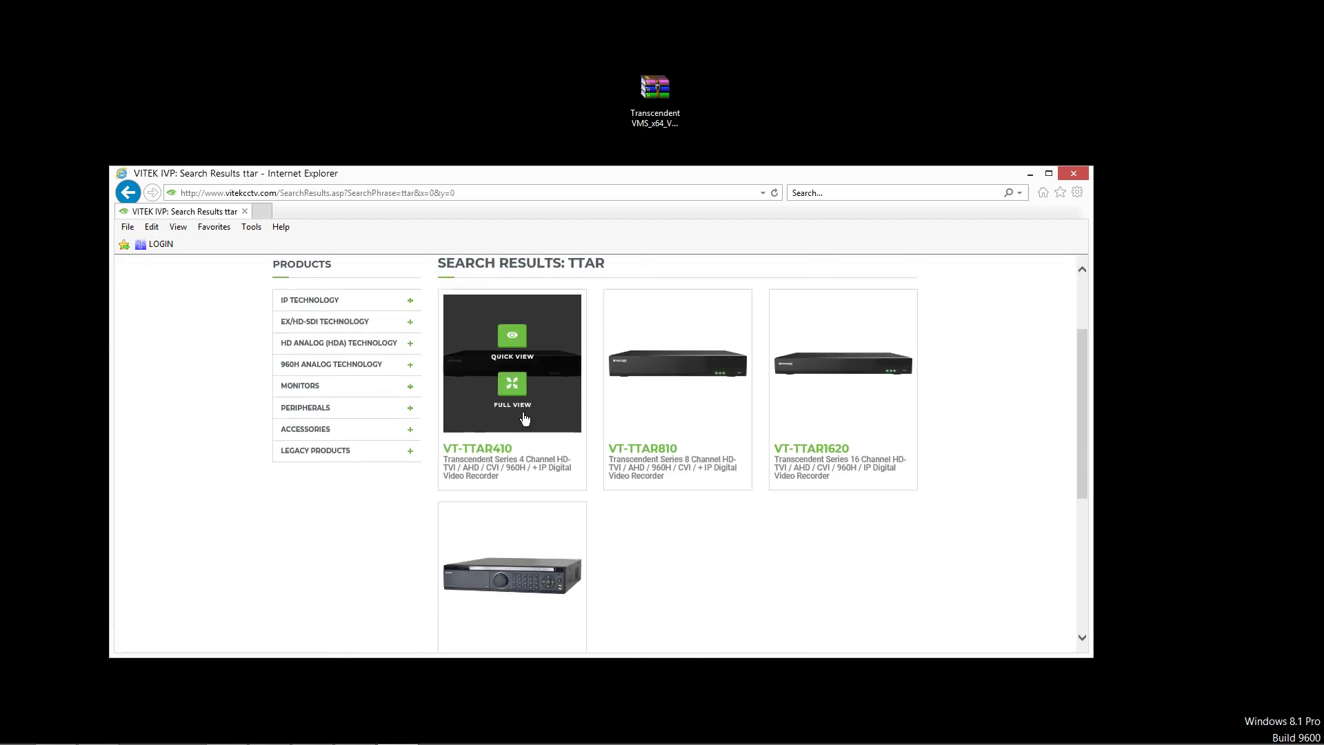
pyautogui.moveTo(512, 482)
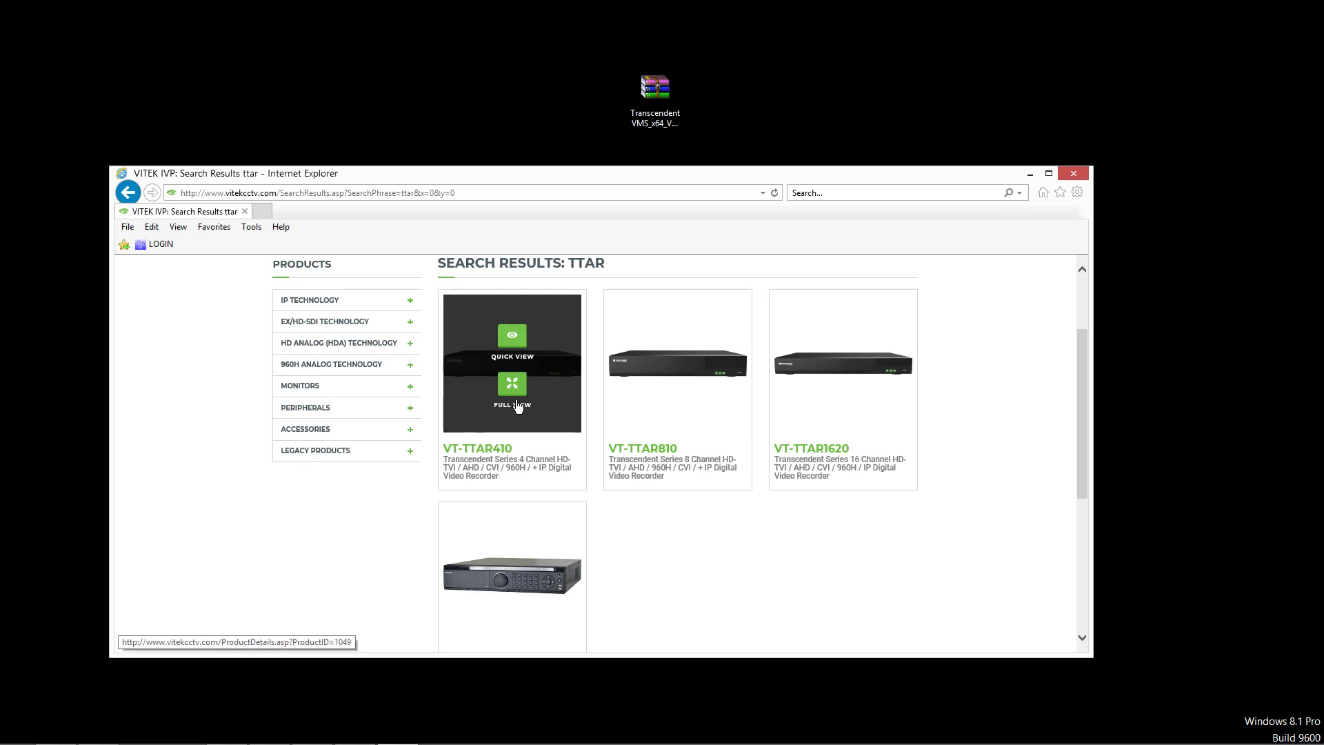
pyautogui.click(512, 391)
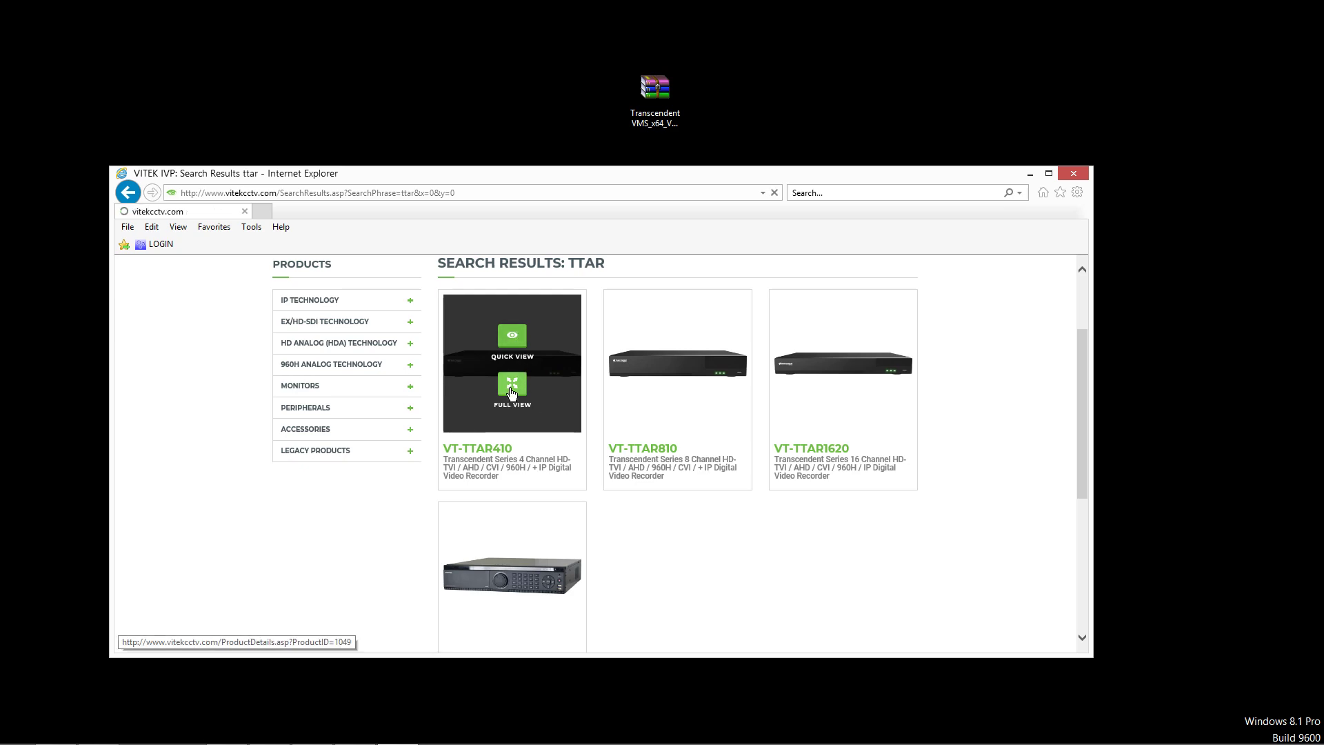
pyautogui.scroll(-3, 777, 507)
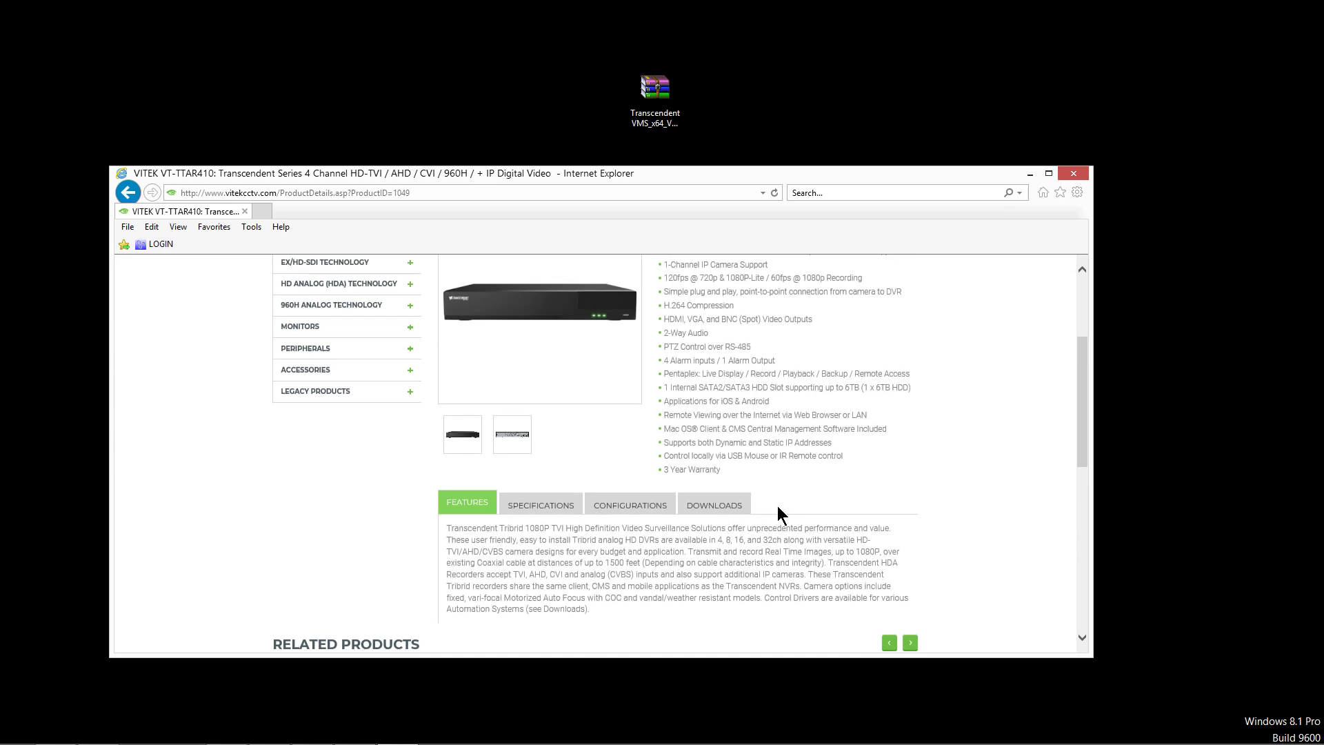
# Step: Show the VT-TTAR410 product's downloadable files
pyautogui.click(720, 504)
pyautogui.scroll(-3, 739, 499)
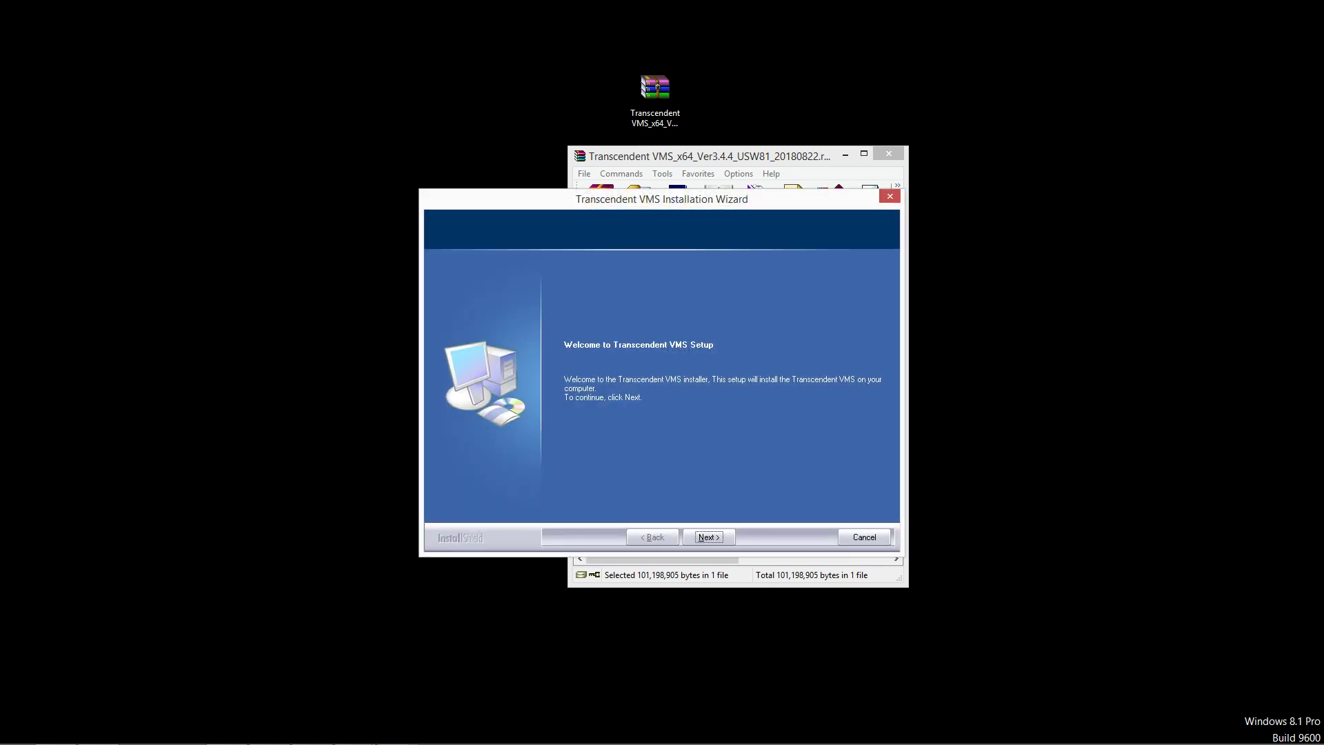
# Step: Accept the license agreement, keep the default components, and cancel the Visual C++ repair
pyautogui.click(717, 535)
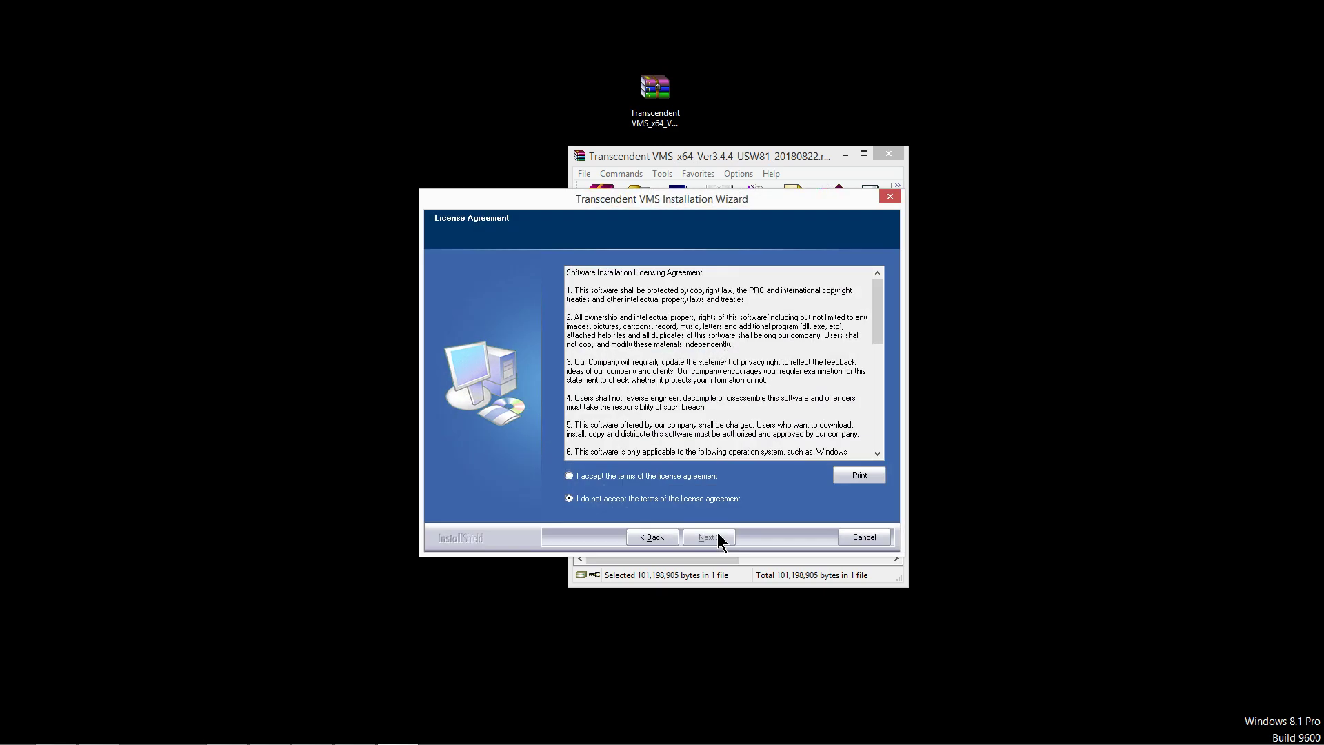
pyautogui.click(575, 476)
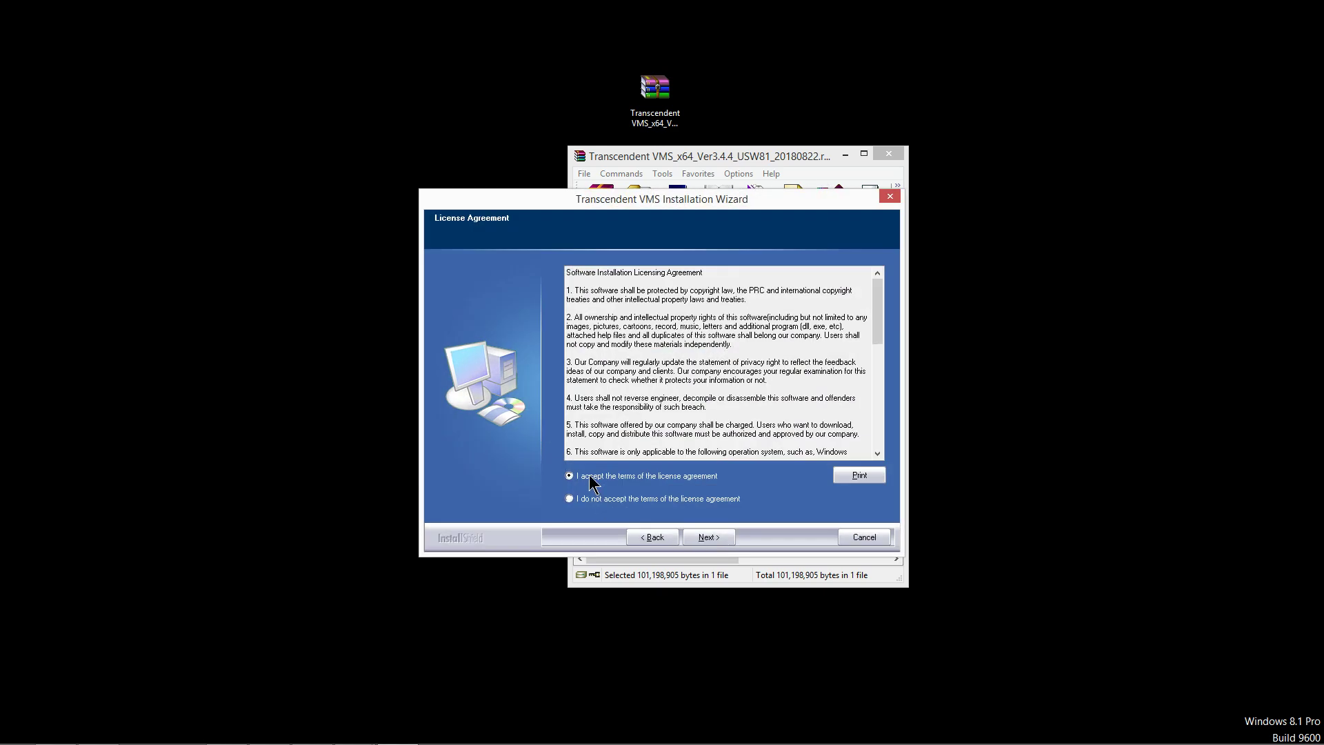
pyautogui.click(709, 535)
pyautogui.click(709, 535)
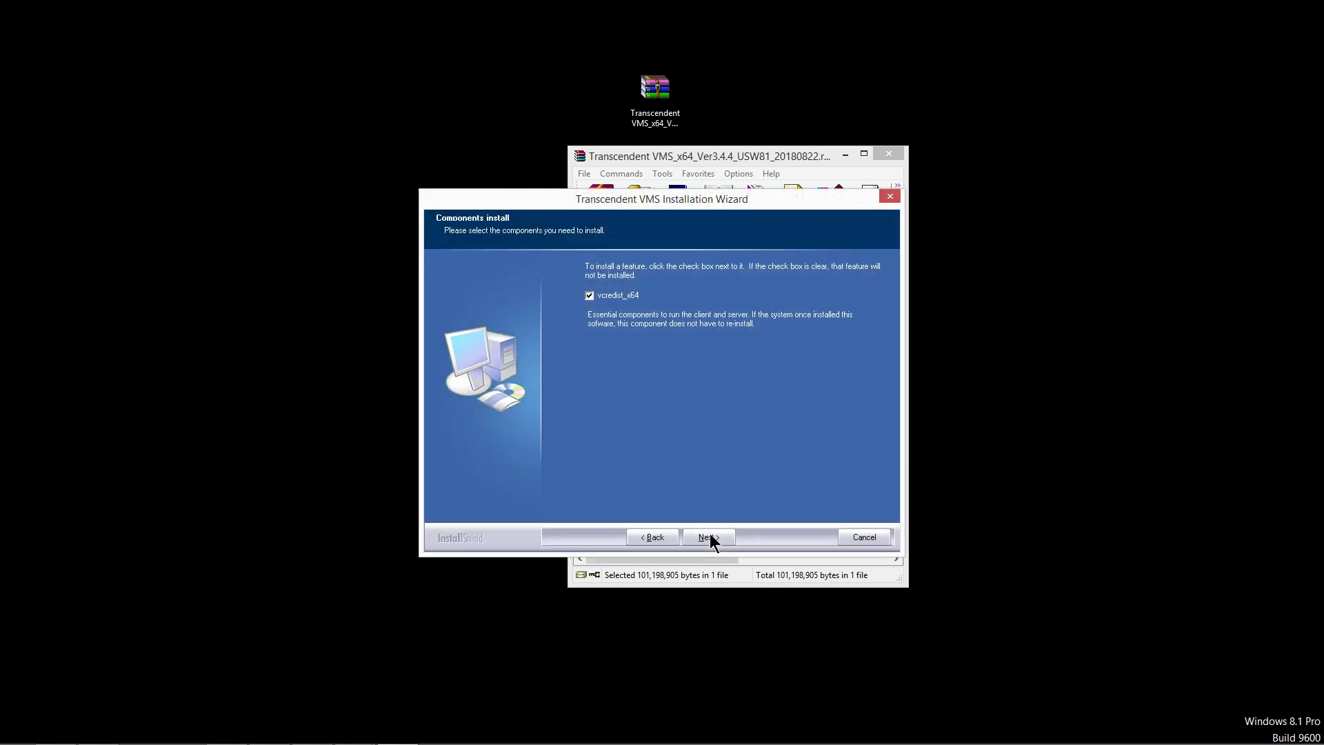
pyautogui.click(710, 536)
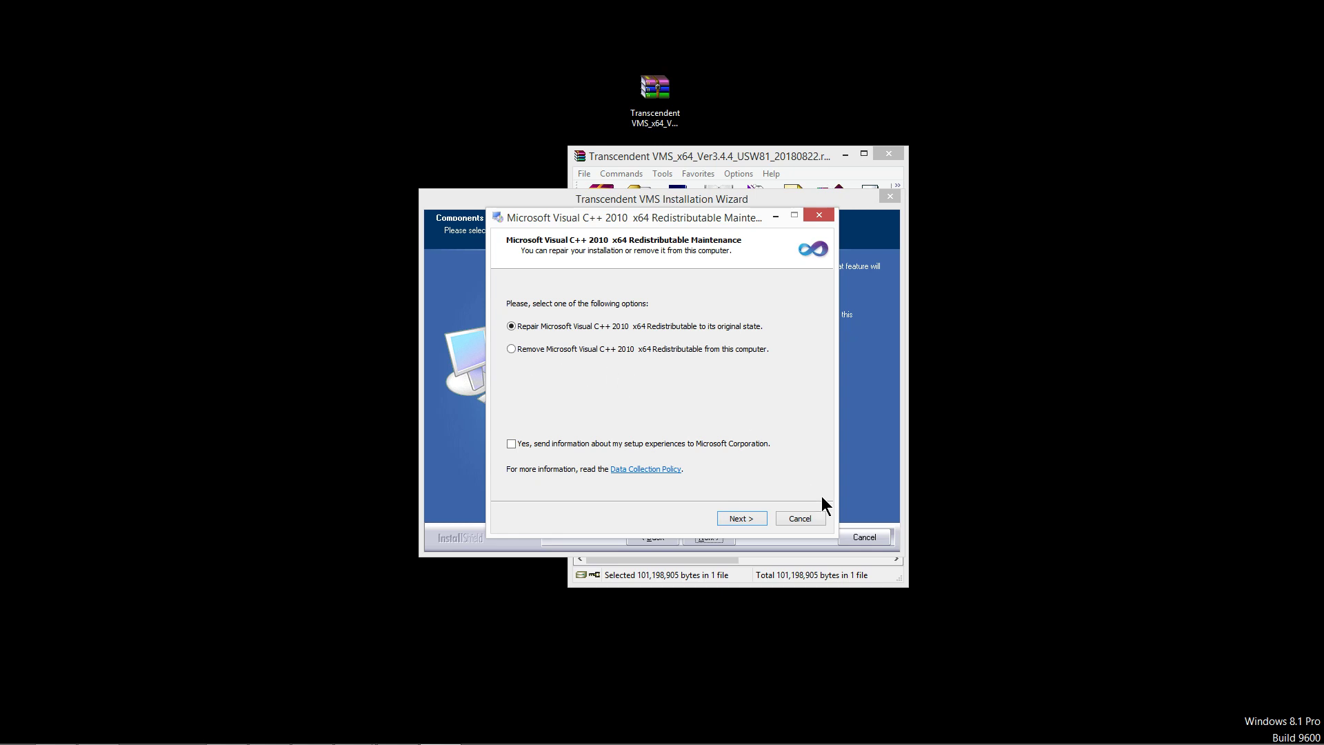
pyautogui.click(808, 522)
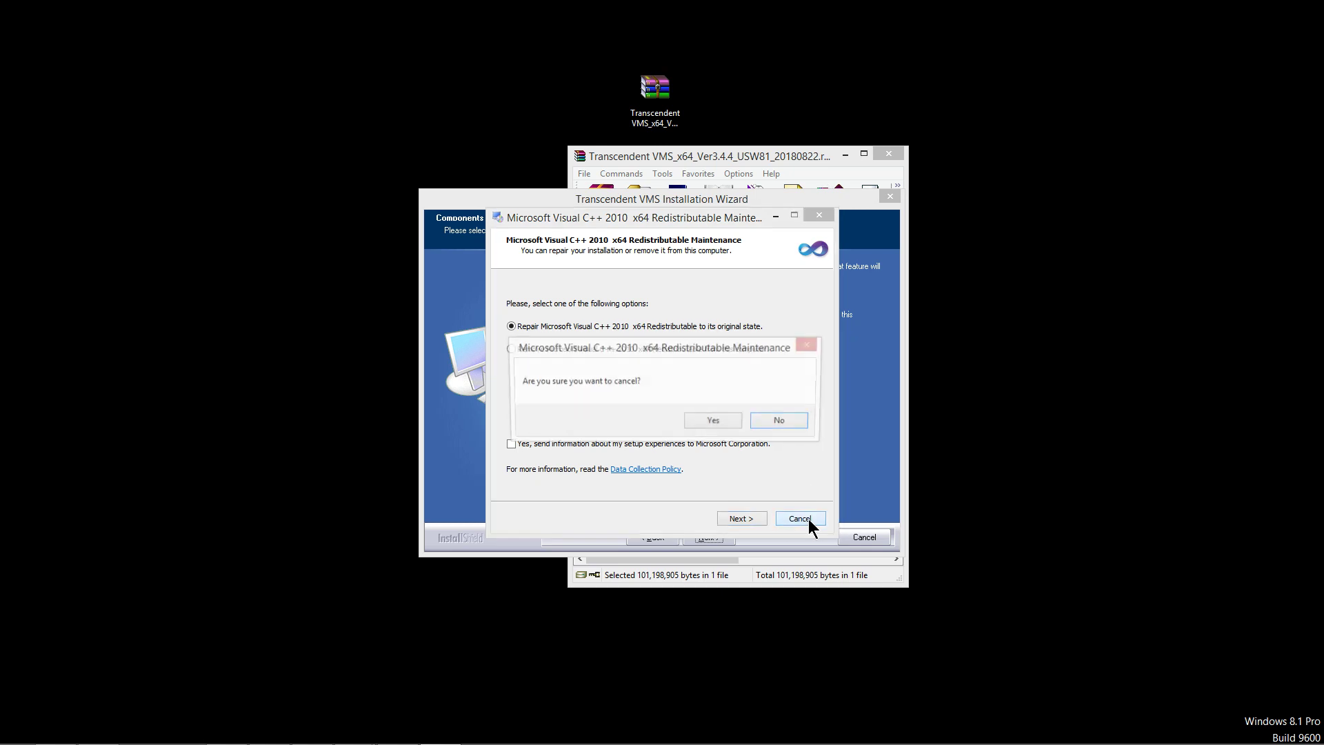
# Step: Copy the program files, finish setup with desktop shortcuts, and close the WinRAR archive
pyautogui.click(719, 424)
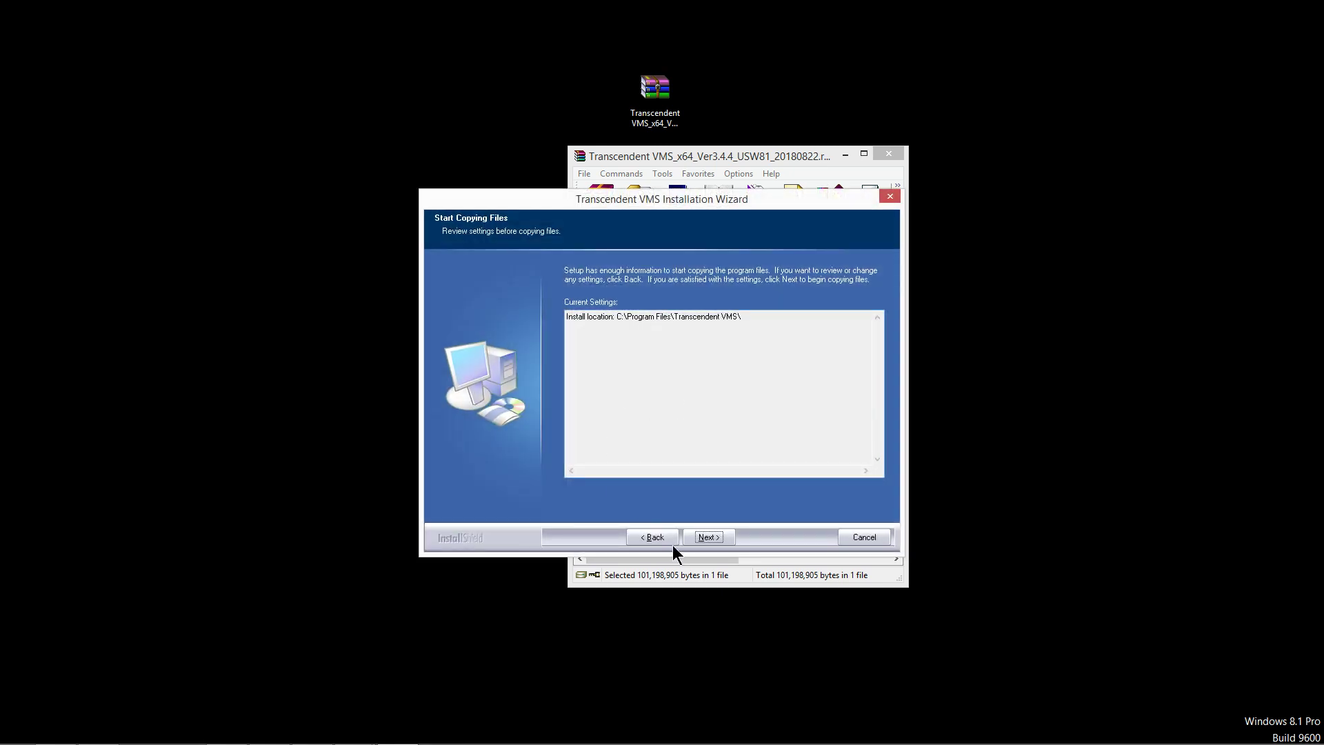
pyautogui.click(711, 536)
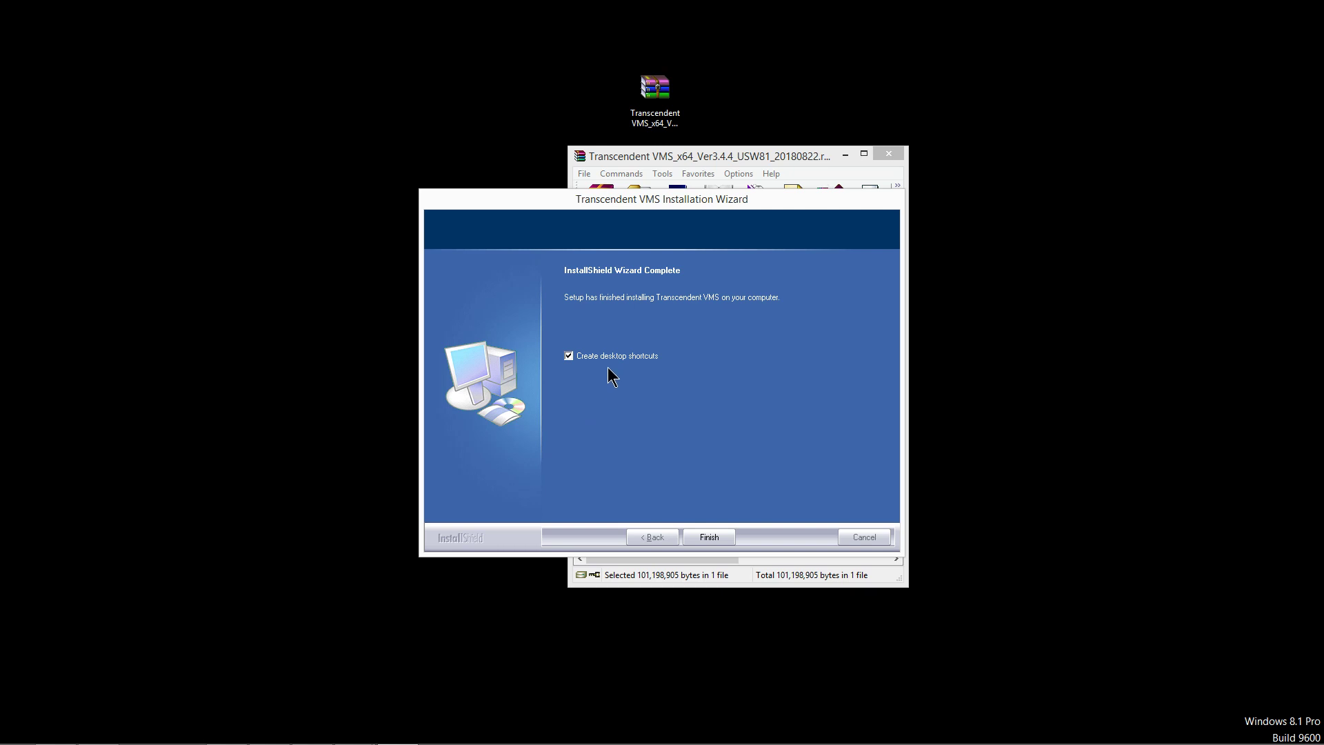
pyautogui.click(710, 535)
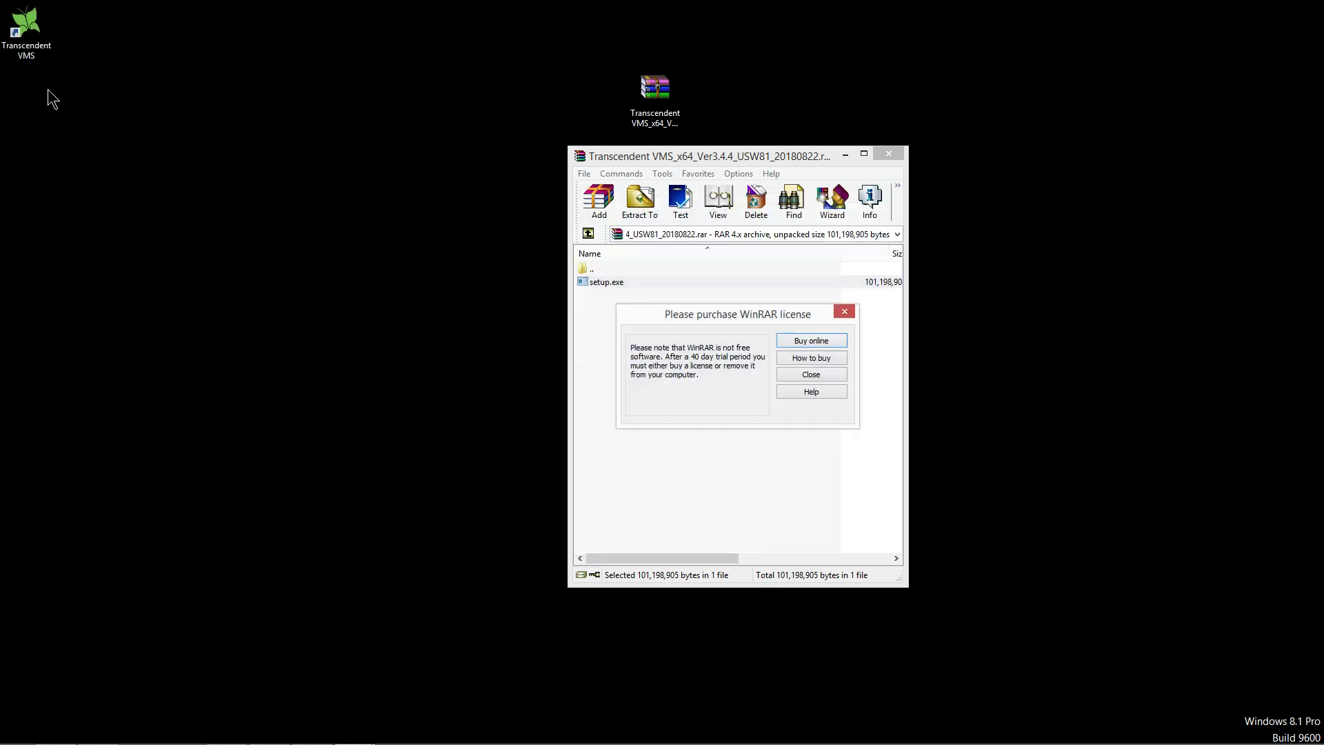
pyautogui.click(844, 312)
pyautogui.click(888, 154)
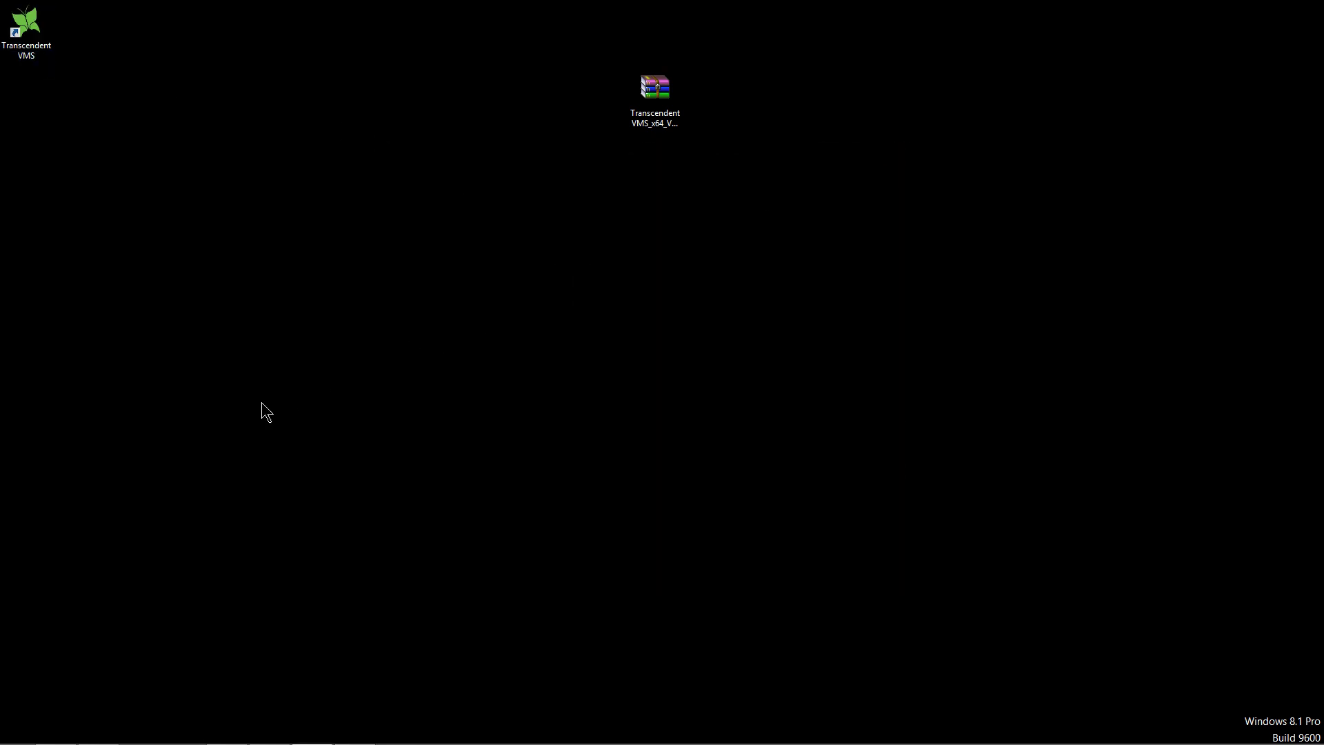
# Step: Launch Transcendent VMS and register super user 'admin' with a confirmed password
pyautogui.doubleClick(32, 24)
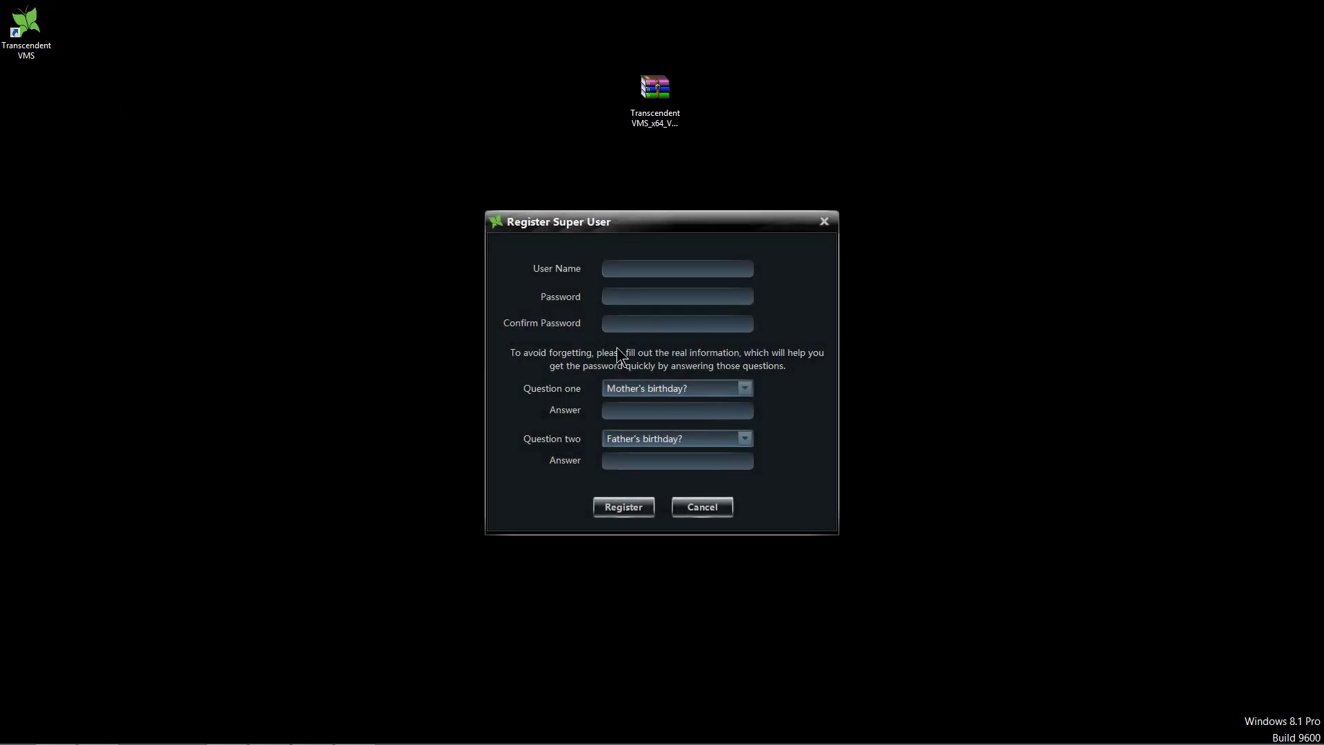
pyautogui.click(626, 274)
pyautogui.write('admin')
pyautogui.press('Tab')
pyautogui.write('****')
pyautogui.write('****')
pyautogui.click(630, 509)
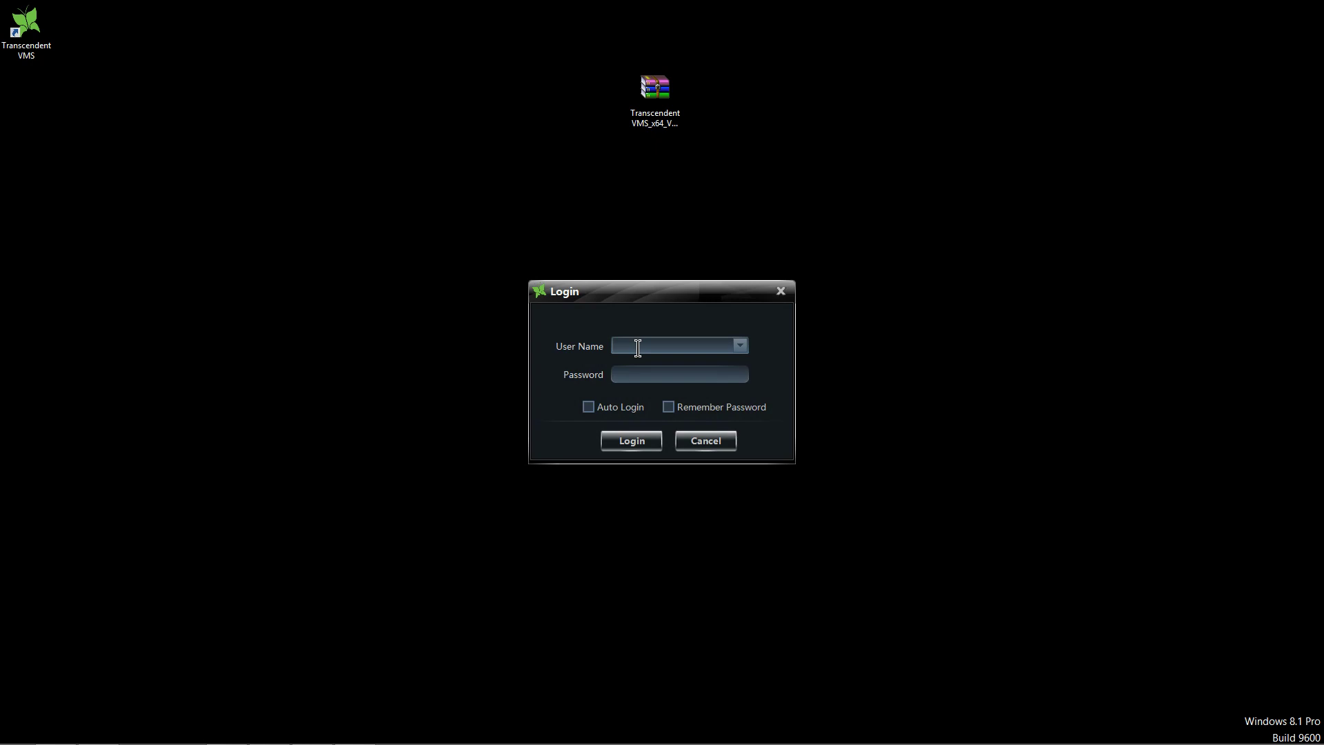
pyautogui.write('admin')
# Step: Attempt login as admin with a wrong password, then dismiss the Retrieve Password notice
pyautogui.click(641, 376)
pyautogui.write('1')
pyautogui.click(646, 444)
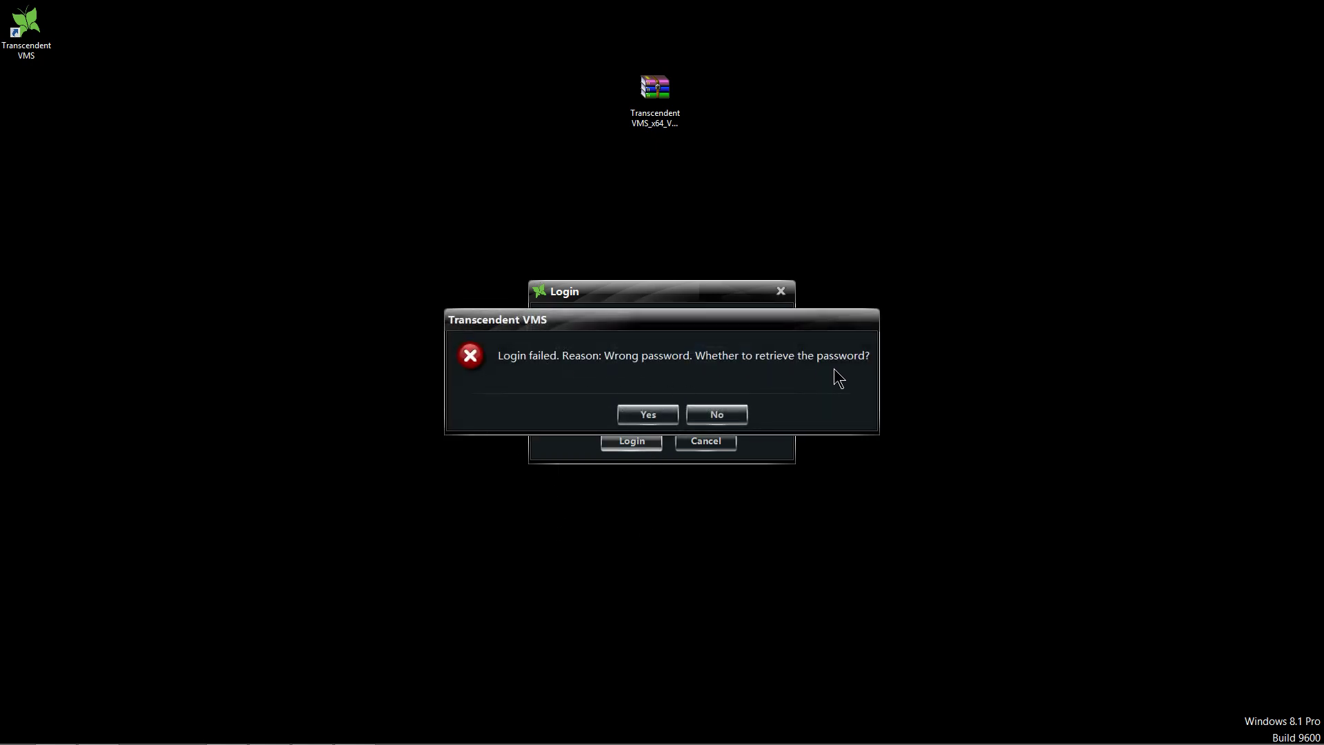
pyautogui.click(641, 413)
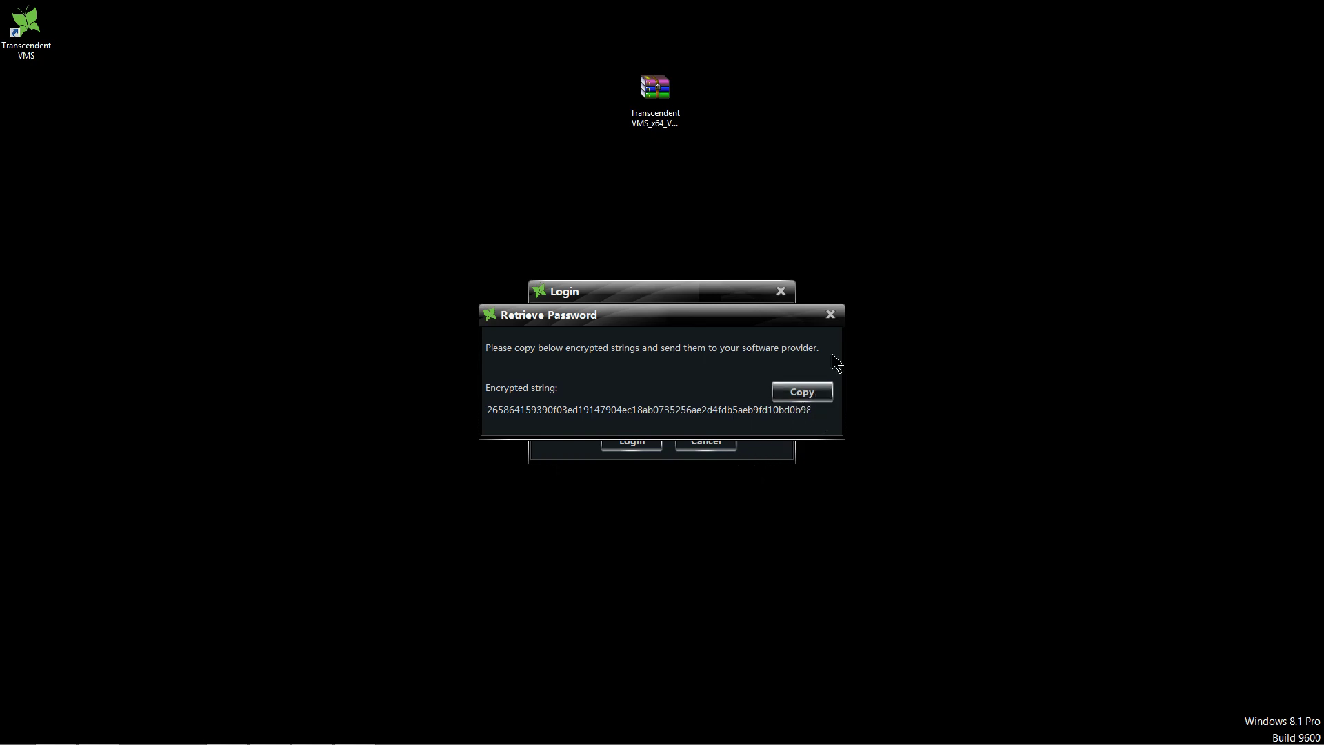
pyautogui.click(834, 318)
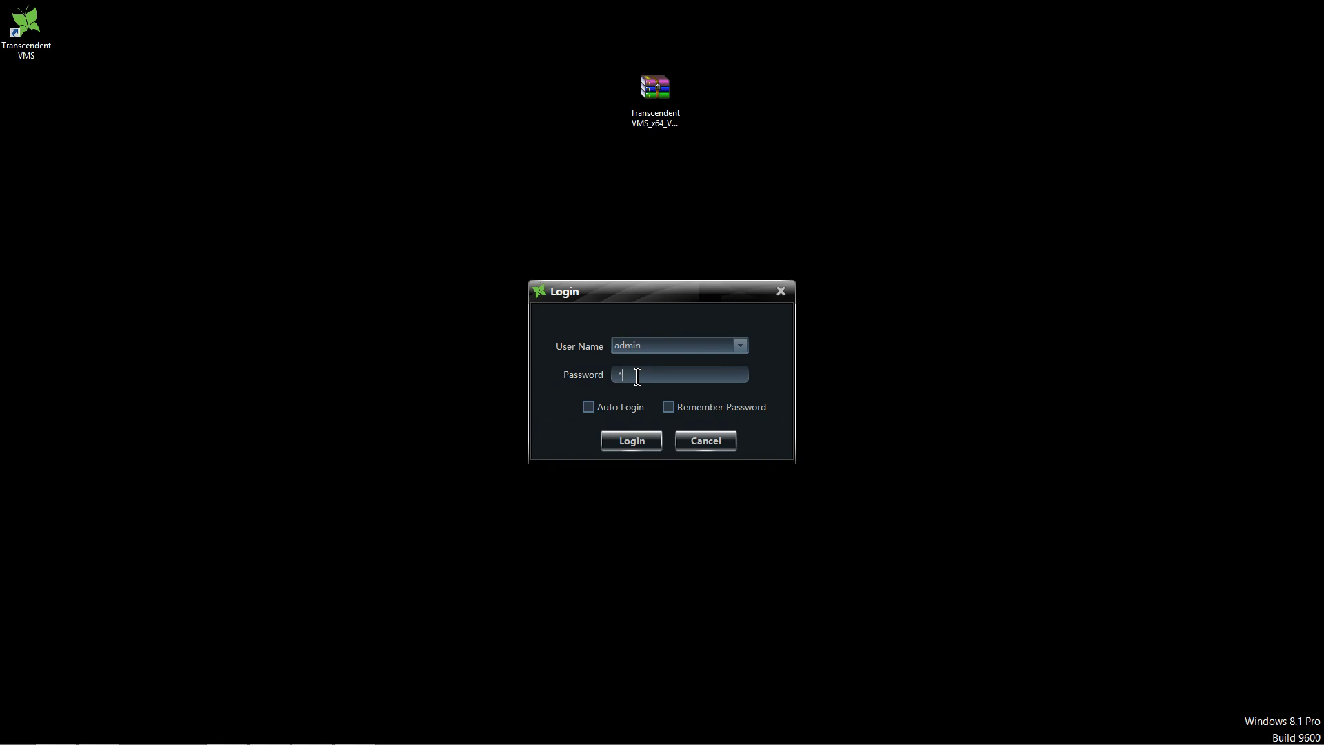
# Step: Re-enter the correct admin password with Remember Password ticked and log in
pyautogui.press('BackSpace')
pyautogui.write('ad')
pyautogui.click(670, 408)
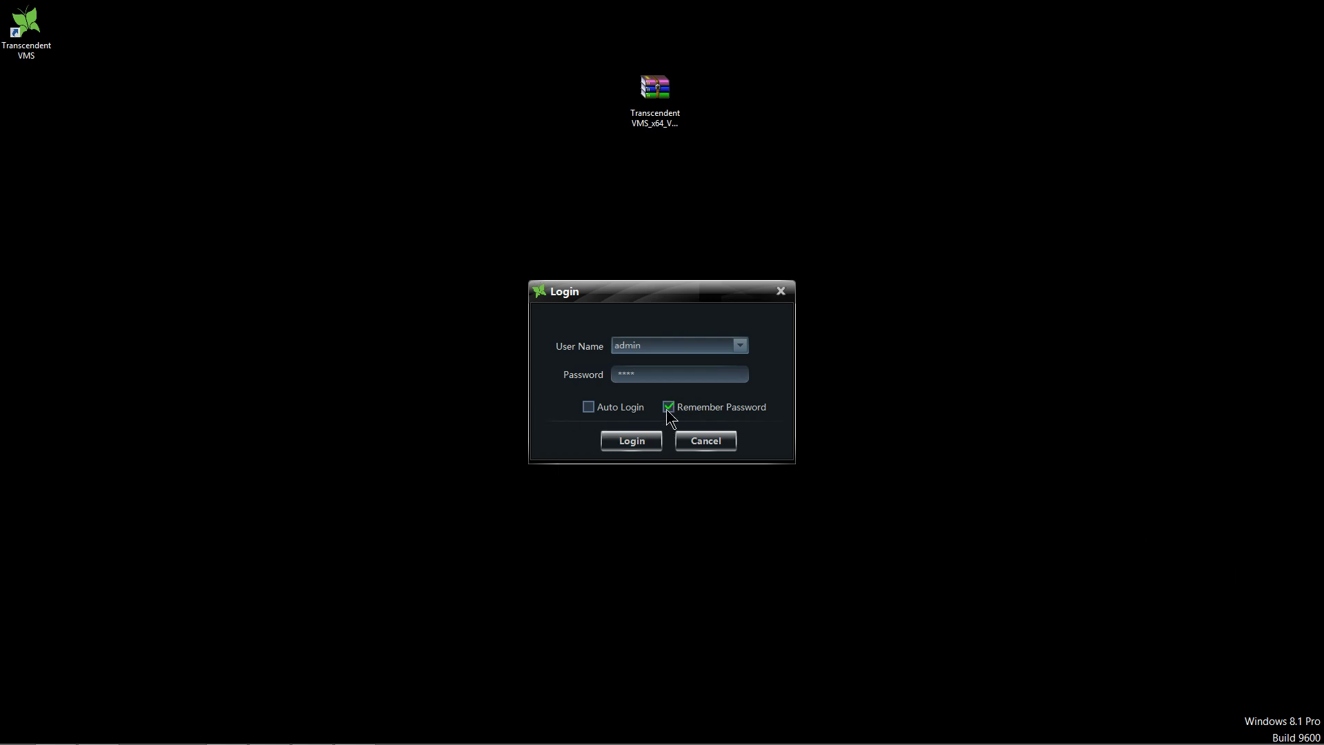
pyautogui.click(626, 440)
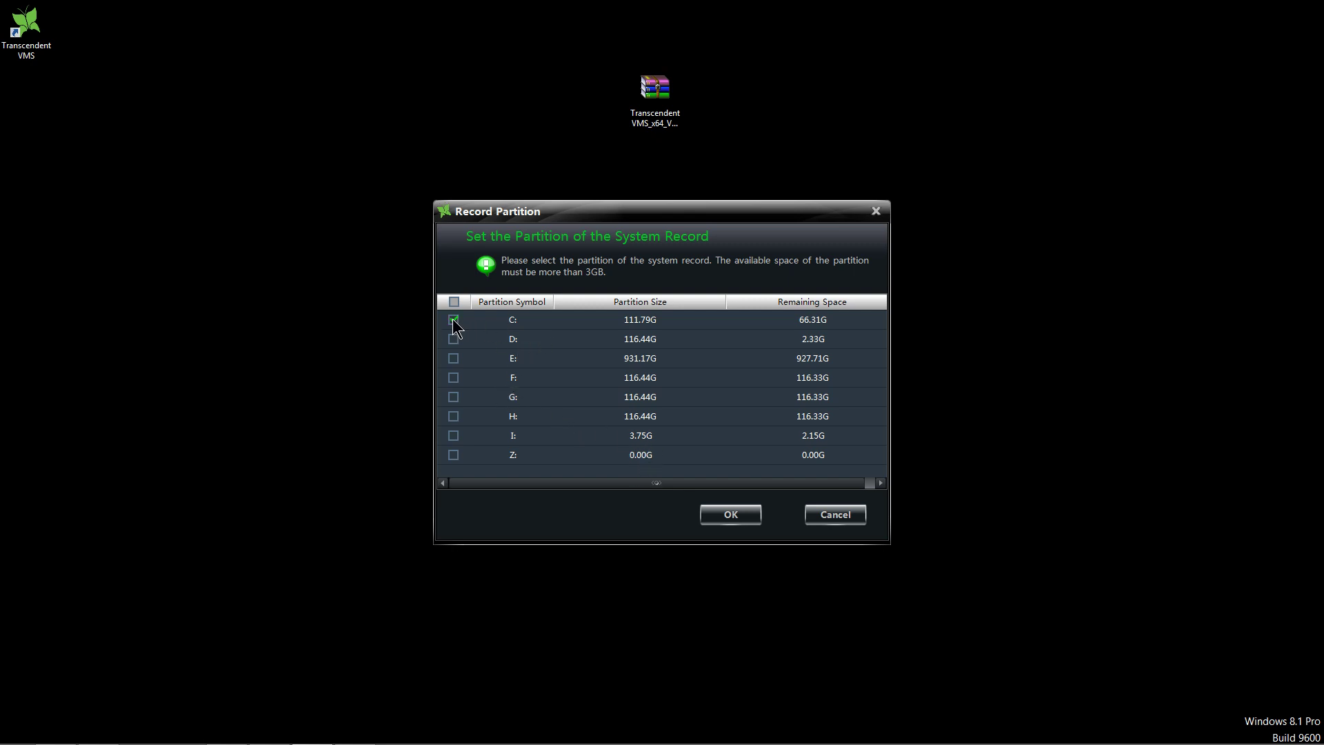
# Step: Confirm drive C: as the system record partition
pyautogui.click(729, 513)
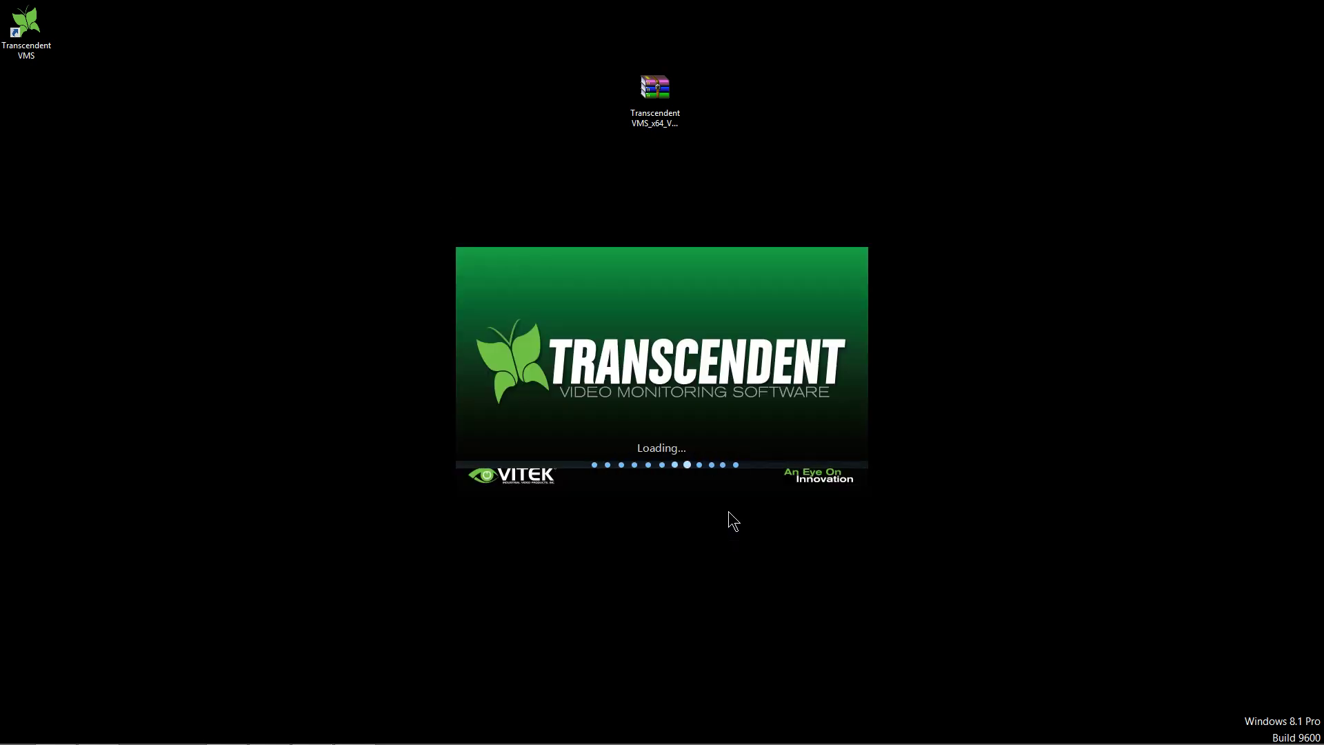